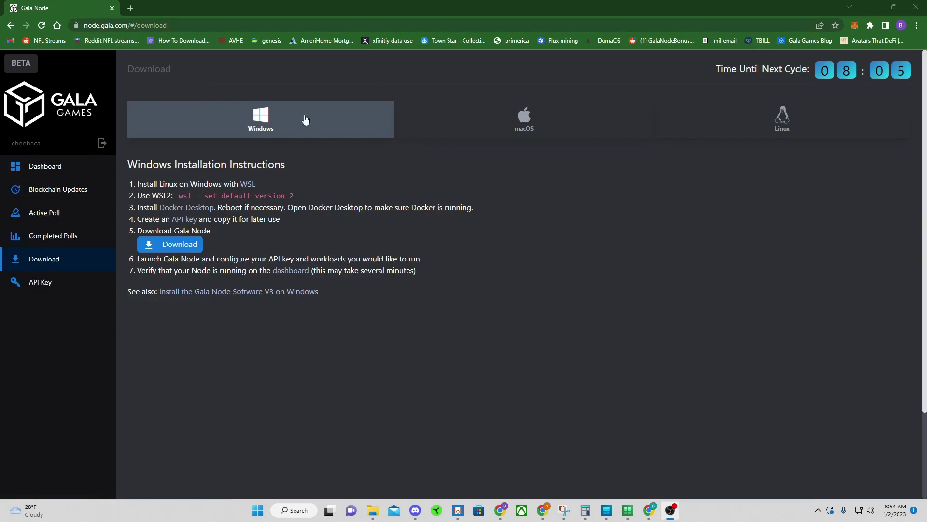
# Bring up the link options for the 'Install the Gala Node Software V3 on Windows' See also link
pyautogui.rightClick(235, 291)
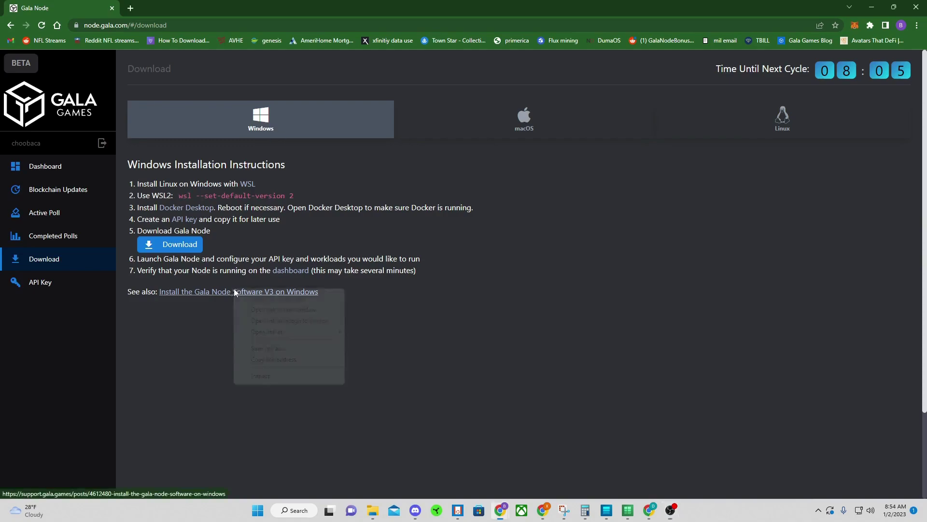
# Open the V3 Windows install guide in a new tab and highlight its note about removing Gala Node V2
pyautogui.click(277, 299)
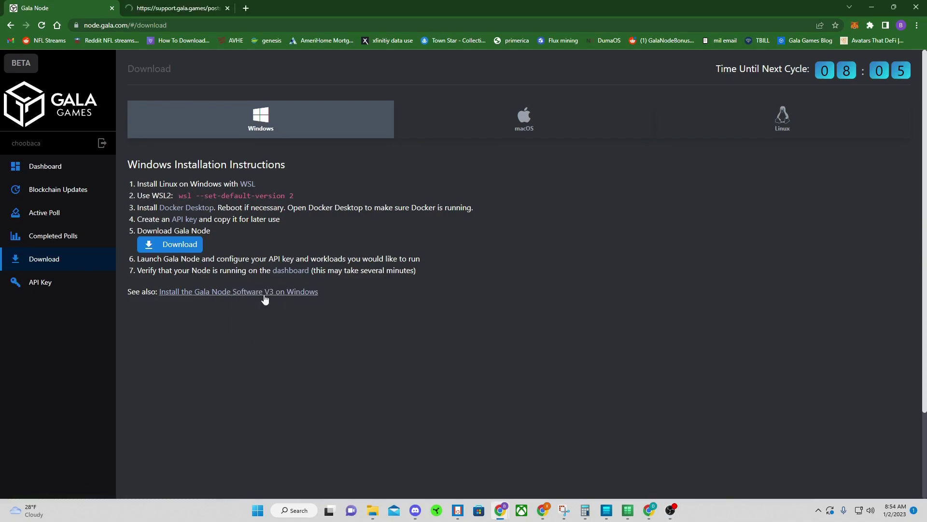
pyautogui.click(188, 12)
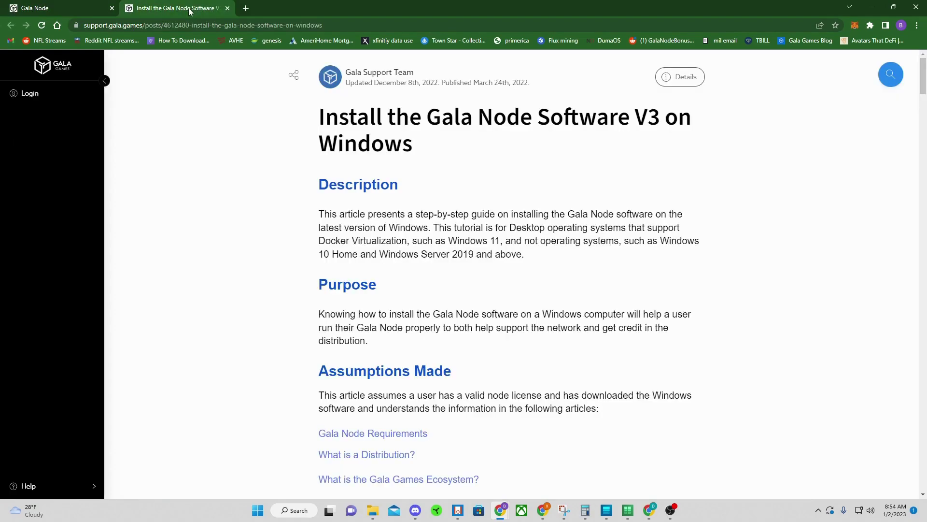
pyautogui.scroll(-10, 444, 294)
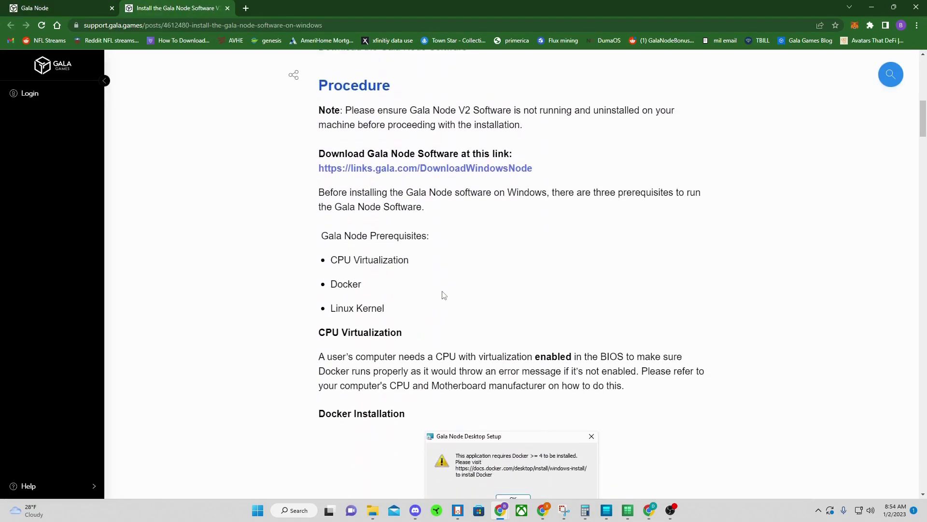
pyautogui.moveTo(319, 111); pyautogui.dragTo(537, 135)
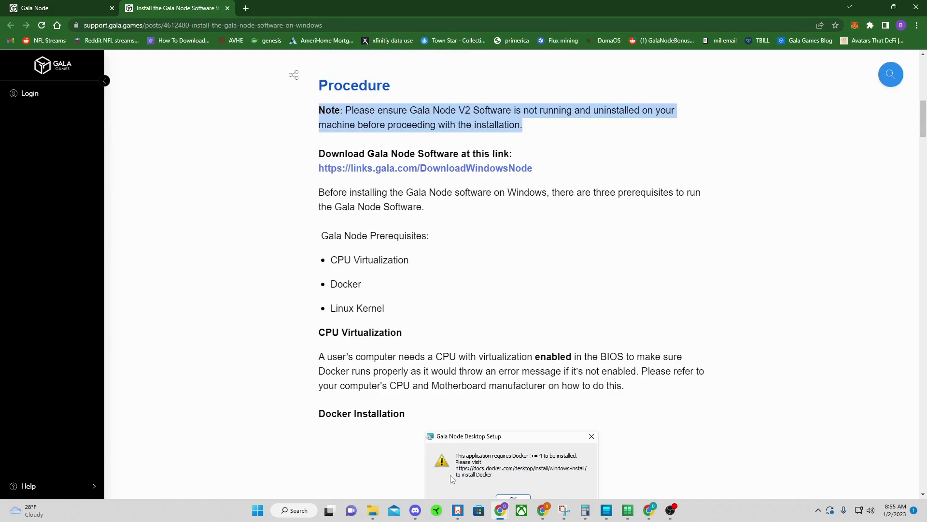
pyautogui.moveTo(365, 513)
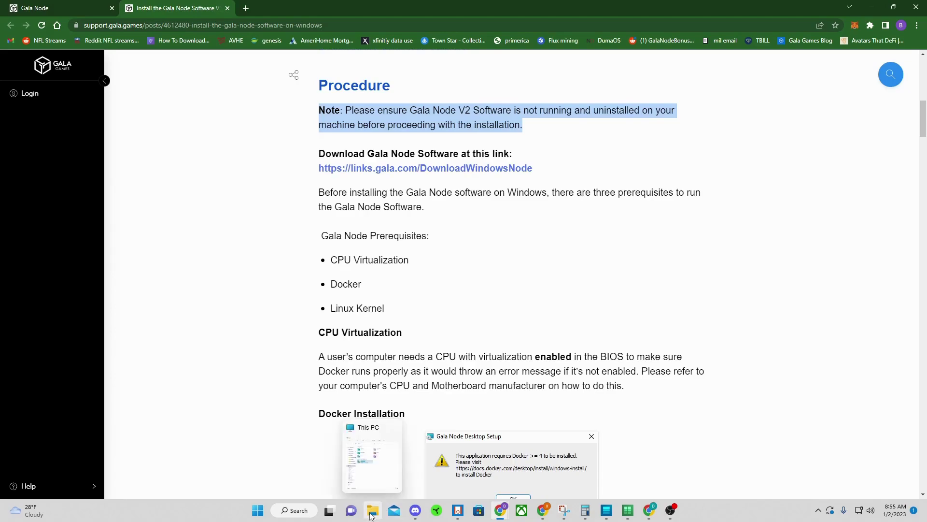
pyautogui.click(408, 461)
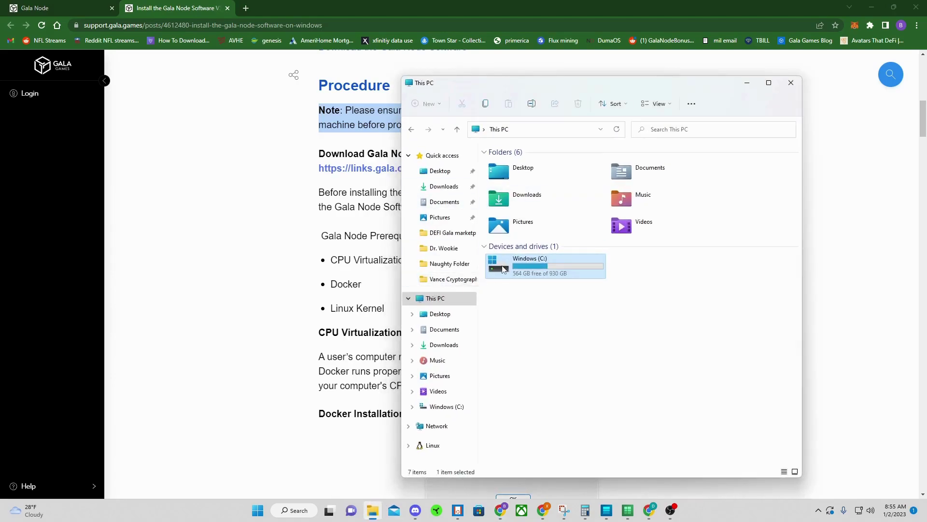
pyautogui.doubleClick(533, 270)
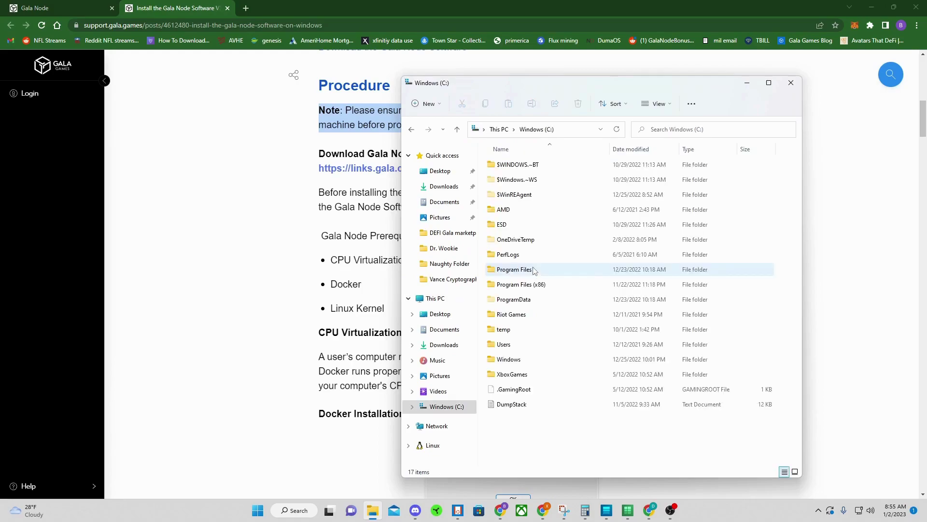
pyautogui.doubleClick(522, 346)
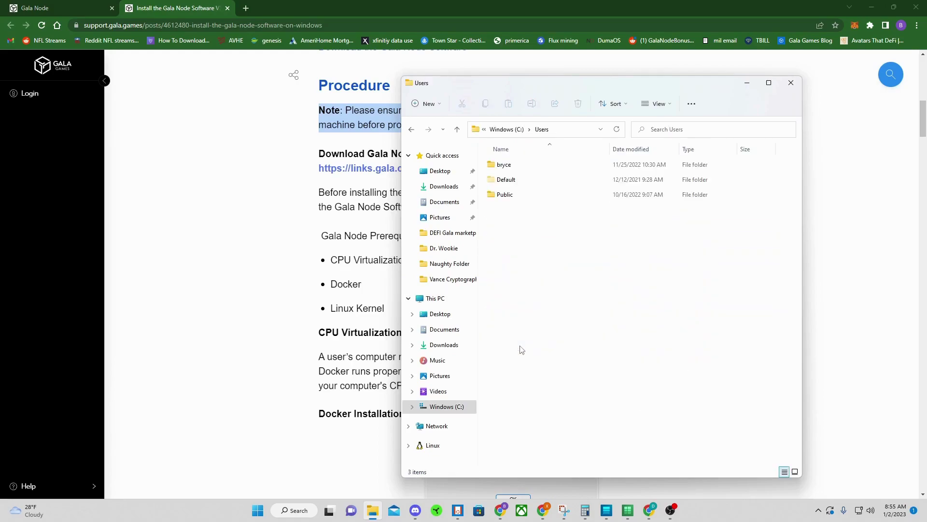
pyautogui.click(513, 167)
pyautogui.doubleClick(513, 166)
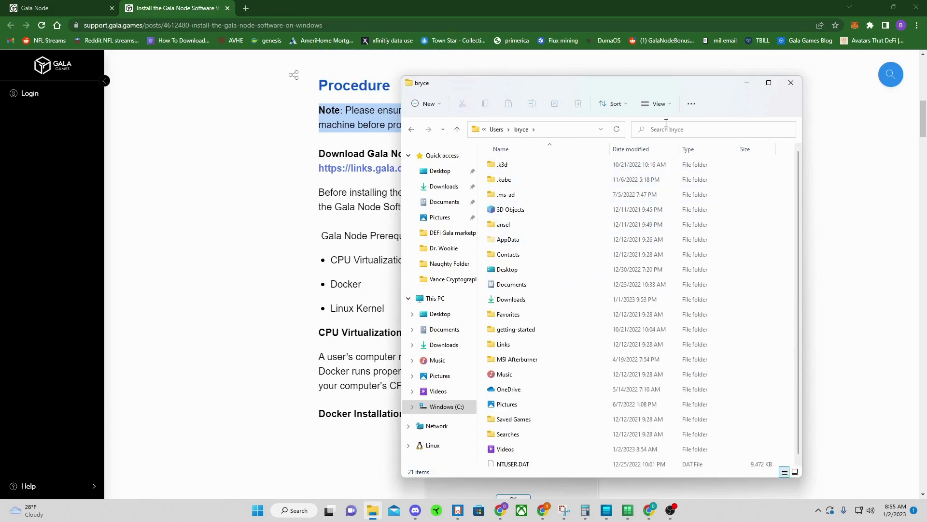
pyautogui.click(664, 109)
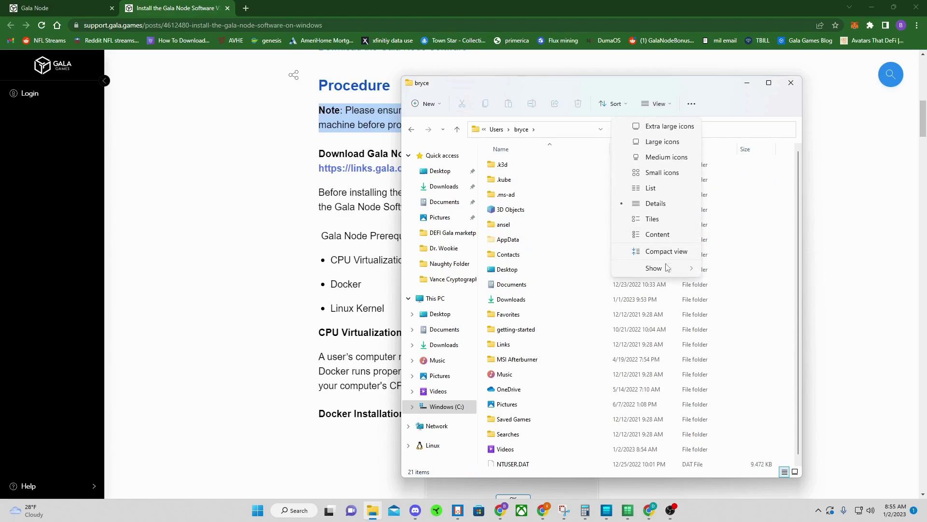
pyautogui.moveTo(676, 268)
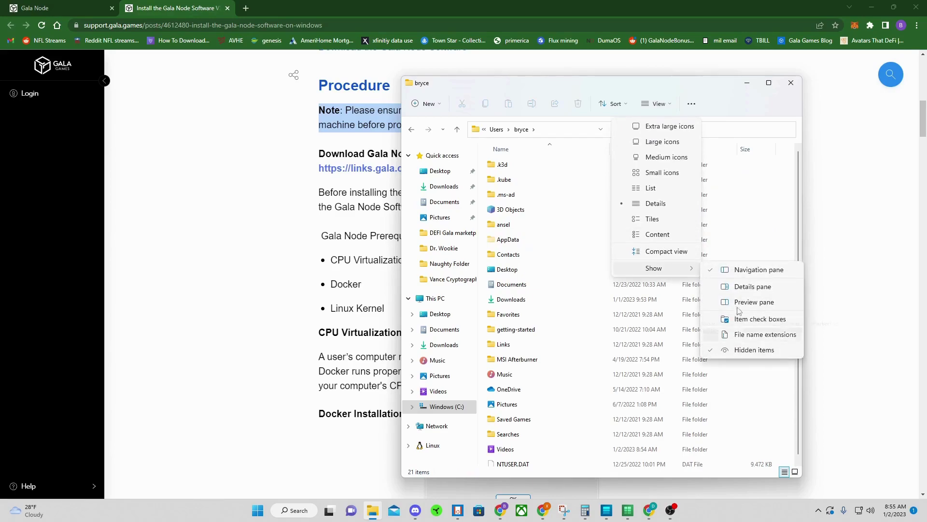
pyautogui.doubleClick(541, 244)
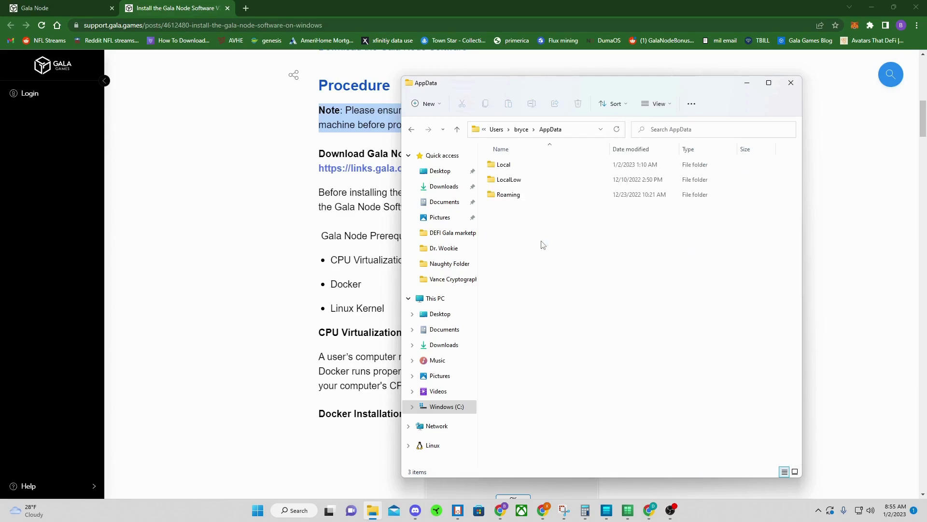
pyautogui.doubleClick(533, 168)
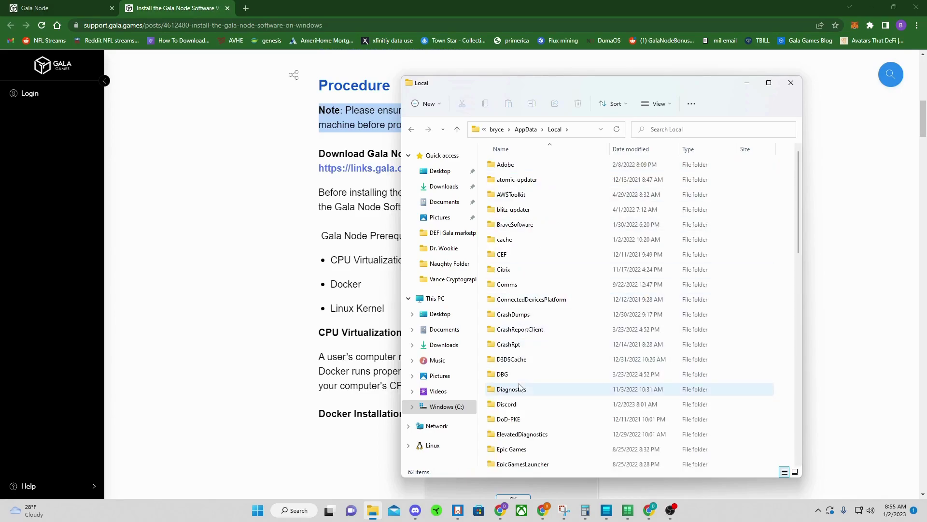
pyautogui.scroll(-3, 517, 381)
pyautogui.scroll(-1, 517, 425)
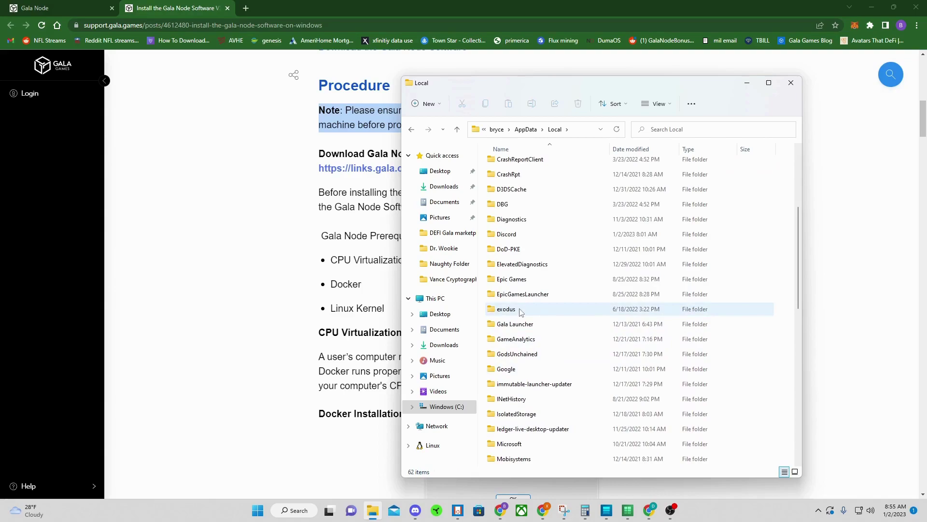
pyautogui.doubleClick(517, 323)
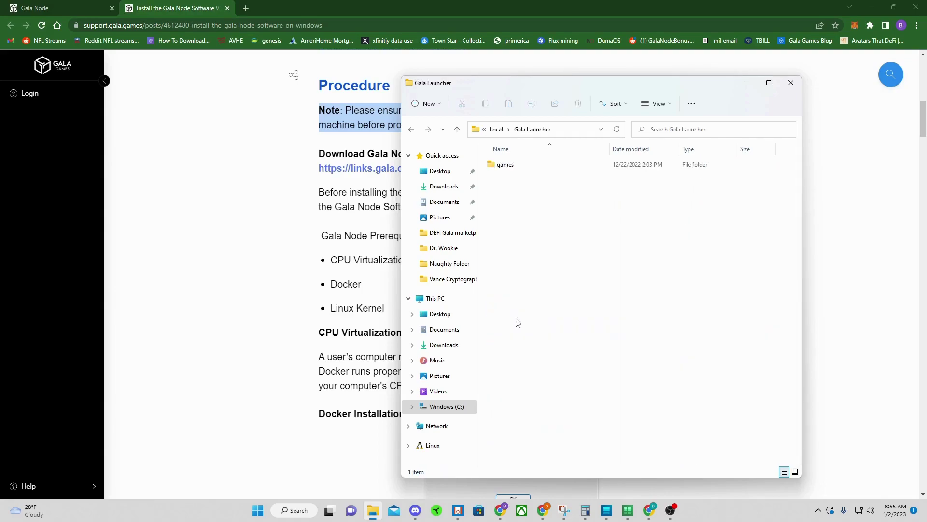
pyautogui.click(457, 129)
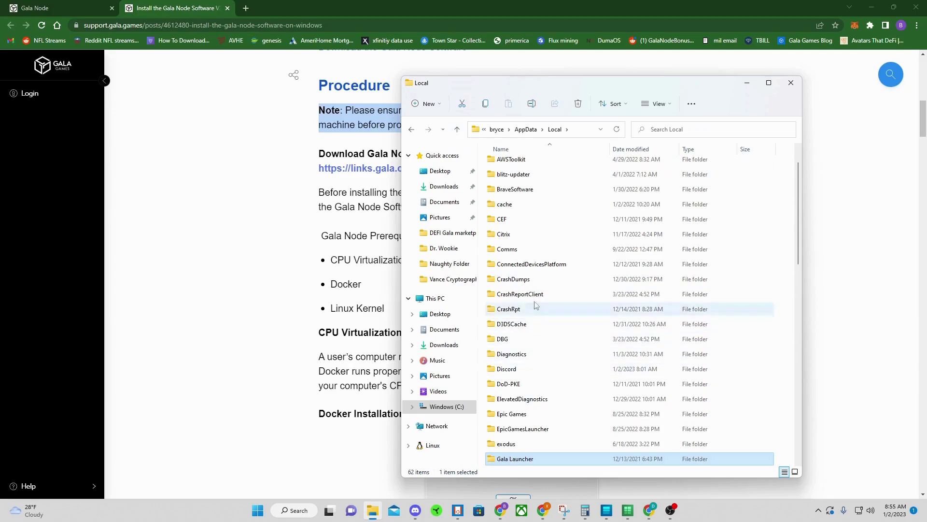
pyautogui.scroll(-1, 484, 356)
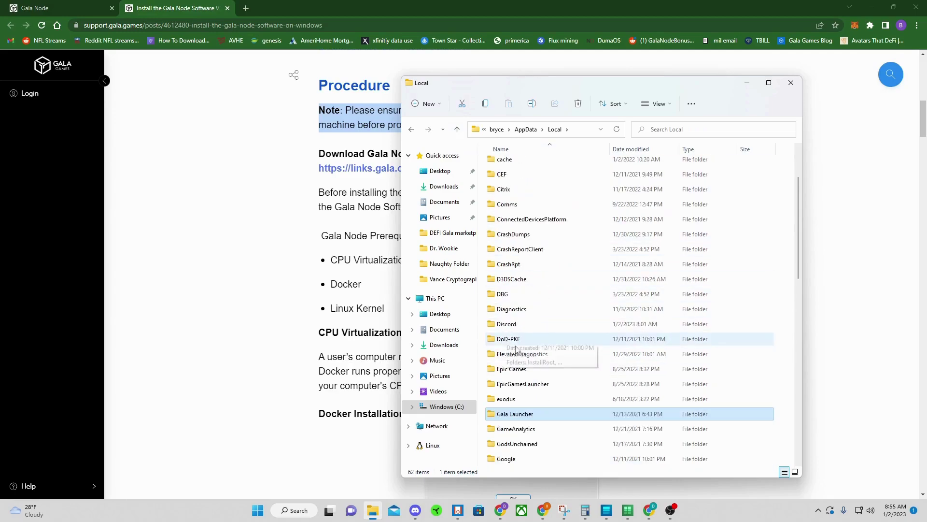
pyautogui.click(457, 129)
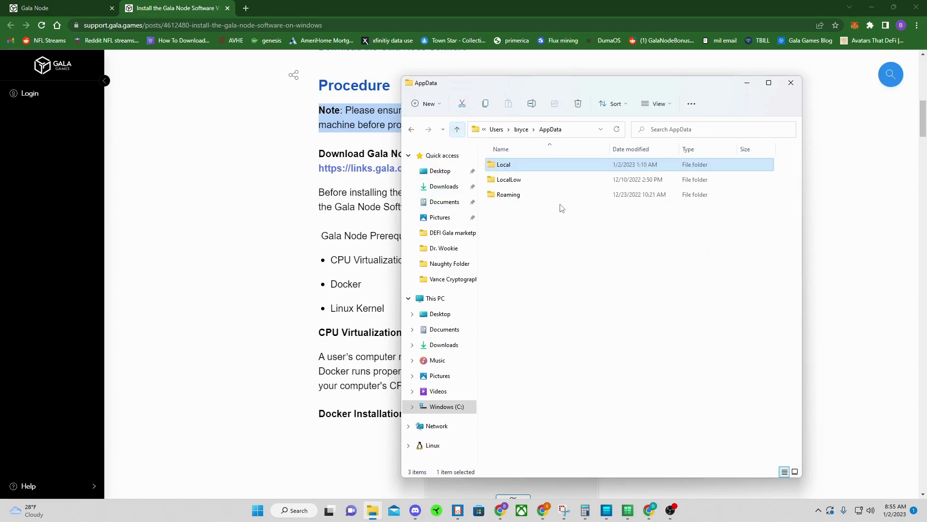
pyautogui.doubleClick(535, 195)
pyautogui.scroll(-2, 543, 257)
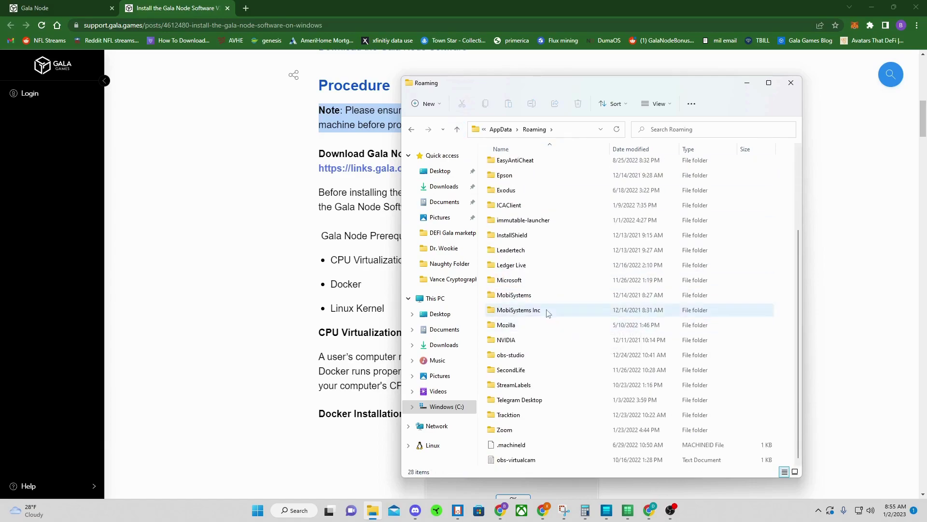
pyautogui.scroll(1, 516, 190)
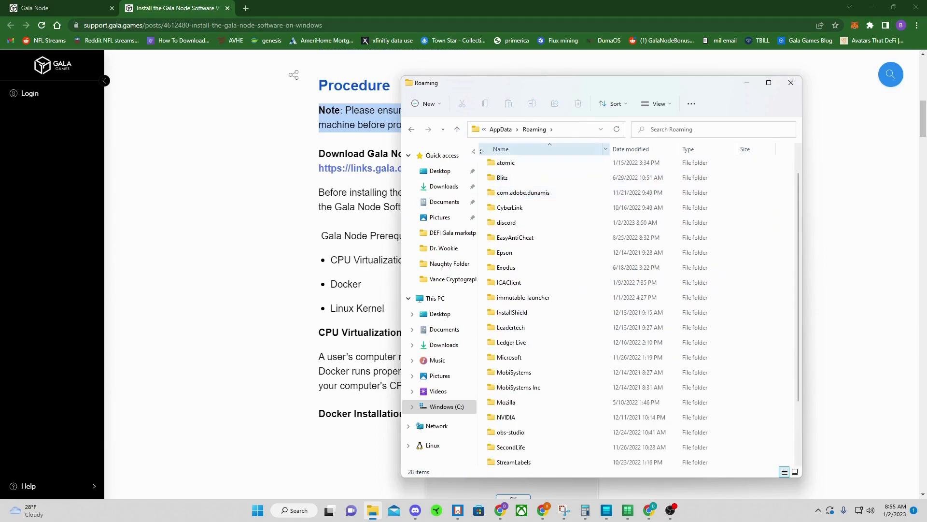
pyautogui.click(458, 129)
pyautogui.click(458, 129)
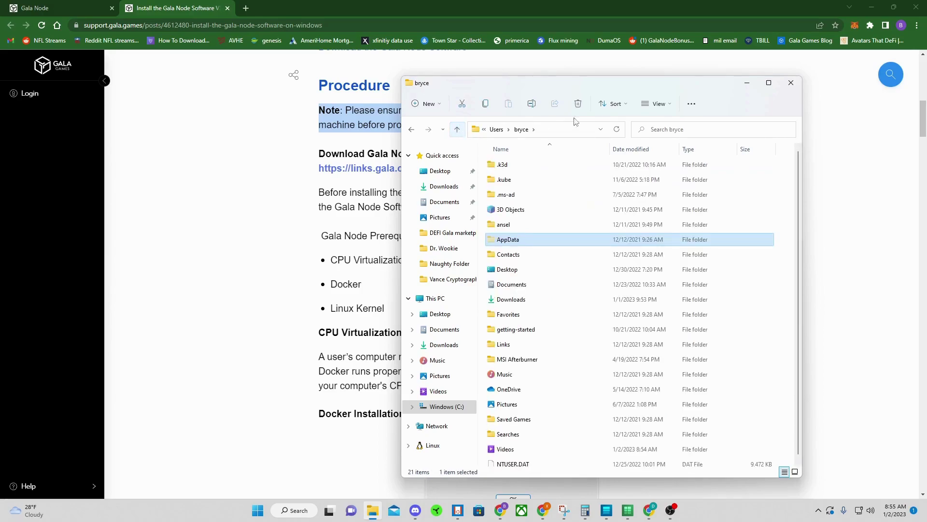
pyautogui.click(791, 82)
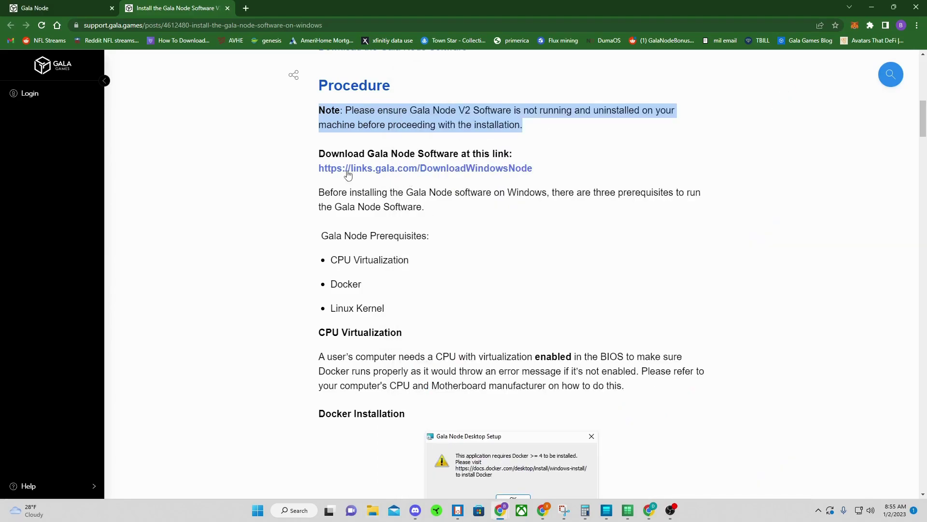
pyautogui.click(308, 154)
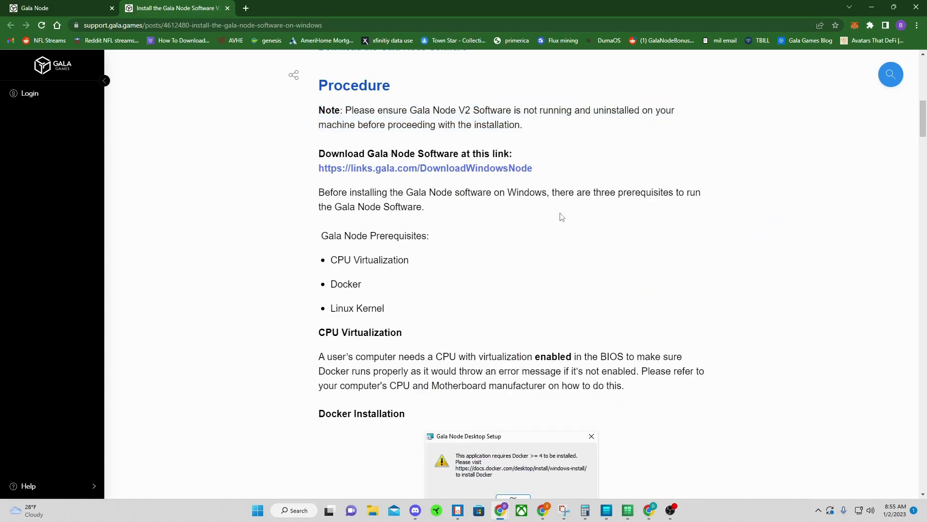
pyautogui.moveTo(321, 256); pyautogui.dragTo(404, 271)
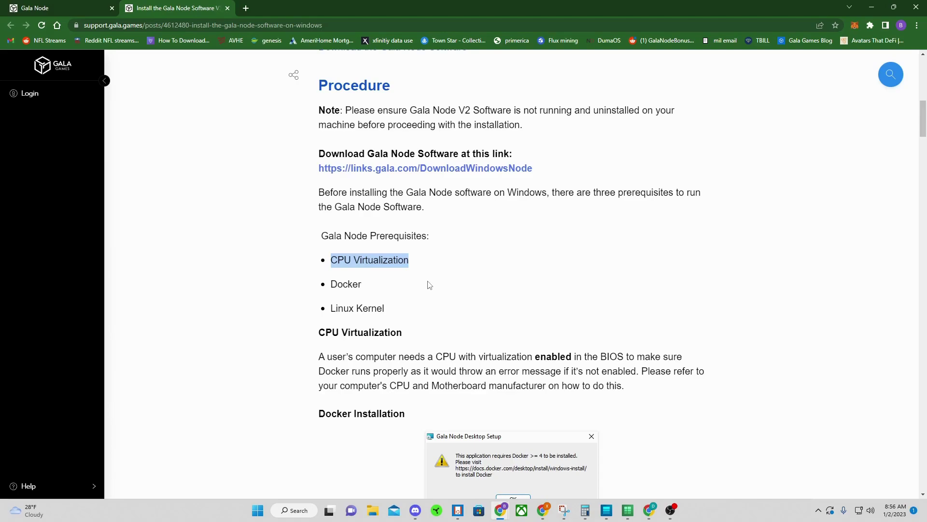
pyautogui.moveTo(468, 356); pyautogui.dragTo(645, 358)
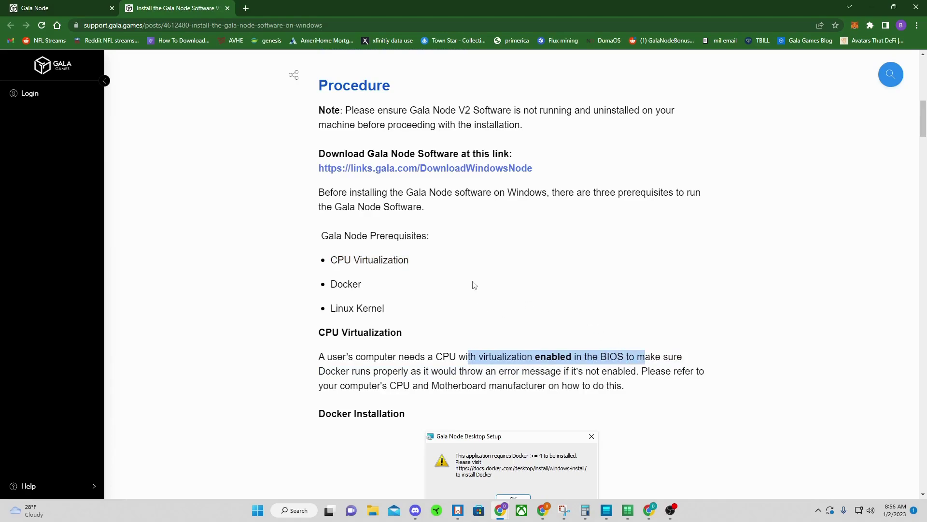
pyautogui.click(437, 277)
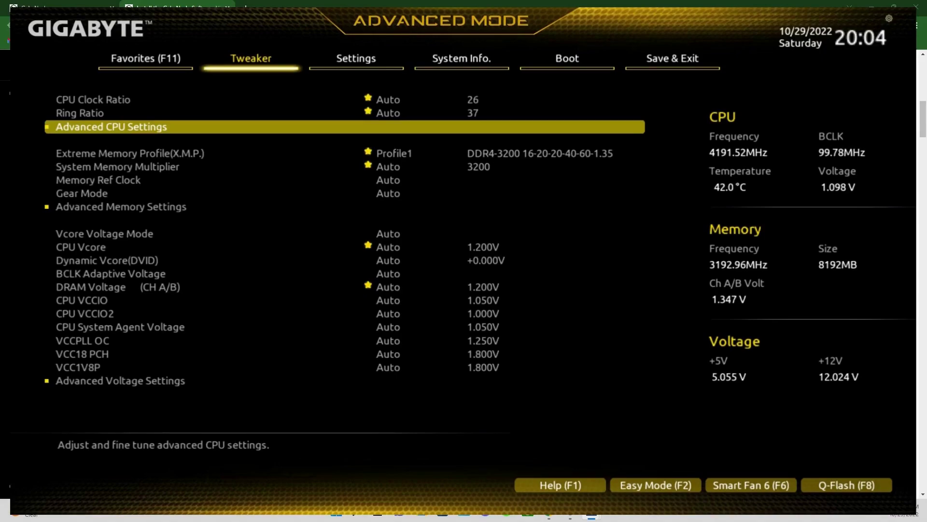
# Enter Advanced CPU Settings, then go to Settings > Miscellaneous to confirm VT-d is Enabled
pyautogui.press('Return')
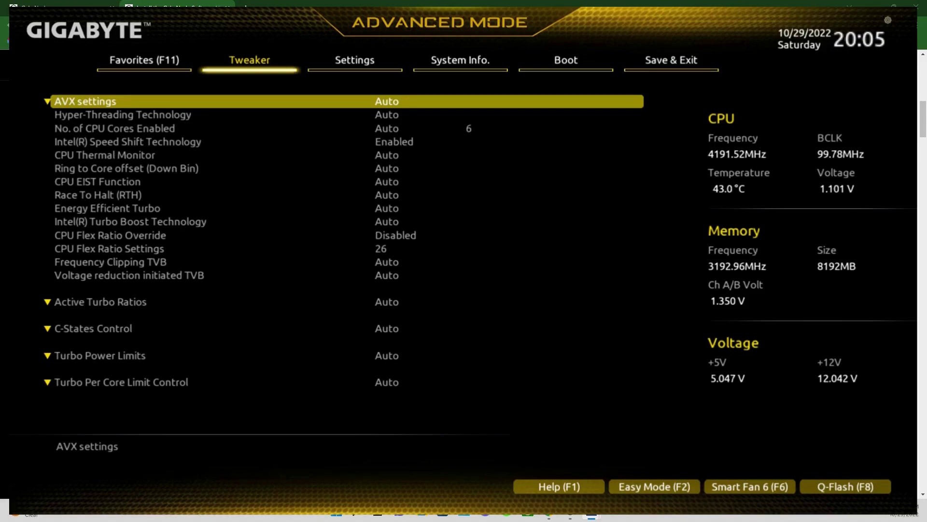
pyautogui.press('Right')
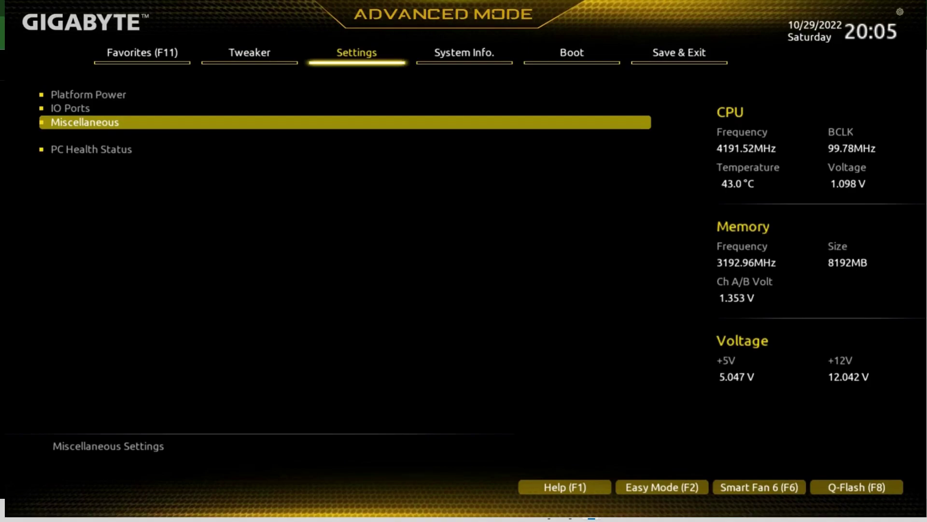
pyautogui.press('Return')
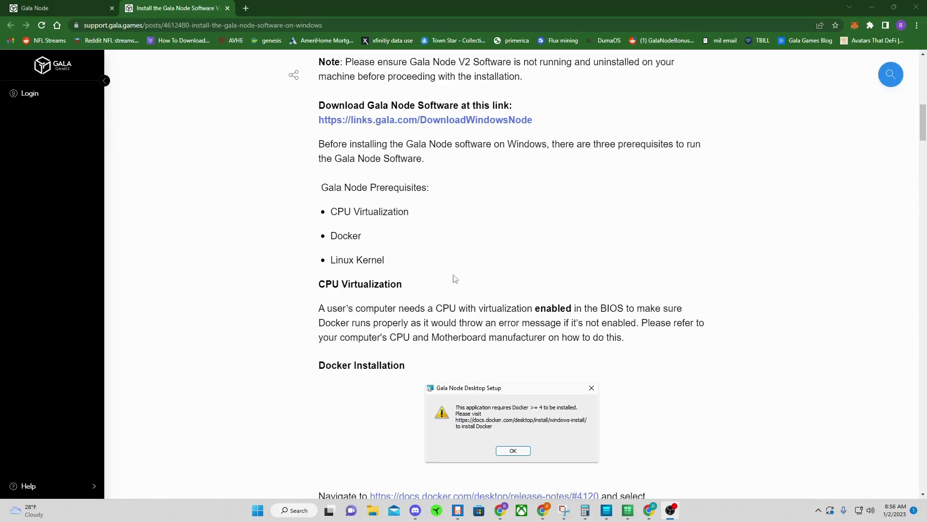
# Highlight the BIOS virtualization prerequisite, then scroll down to the Docker Installation section
pyautogui.moveTo(456, 308); pyautogui.dragTo(669, 308)
pyautogui.click(655, 345)
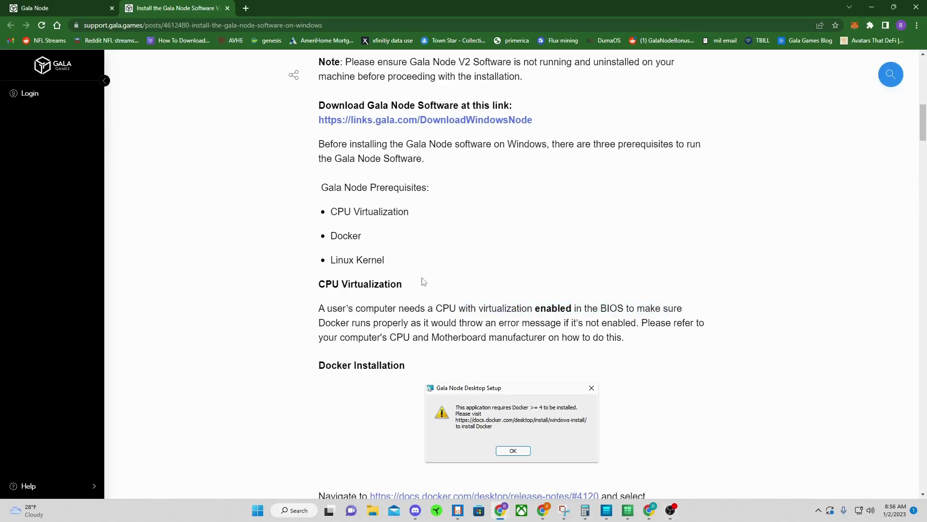
pyautogui.moveTo(323, 236); pyautogui.dragTo(403, 249)
pyautogui.scroll(-6, 475, 256)
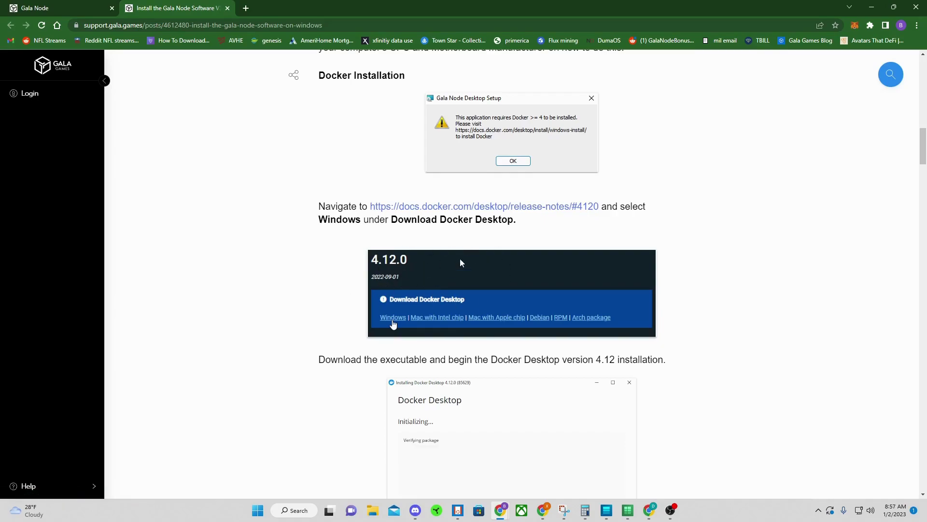
# Open the Docker release notes in a new tab and switch to it
pyautogui.rightClick(439, 210)
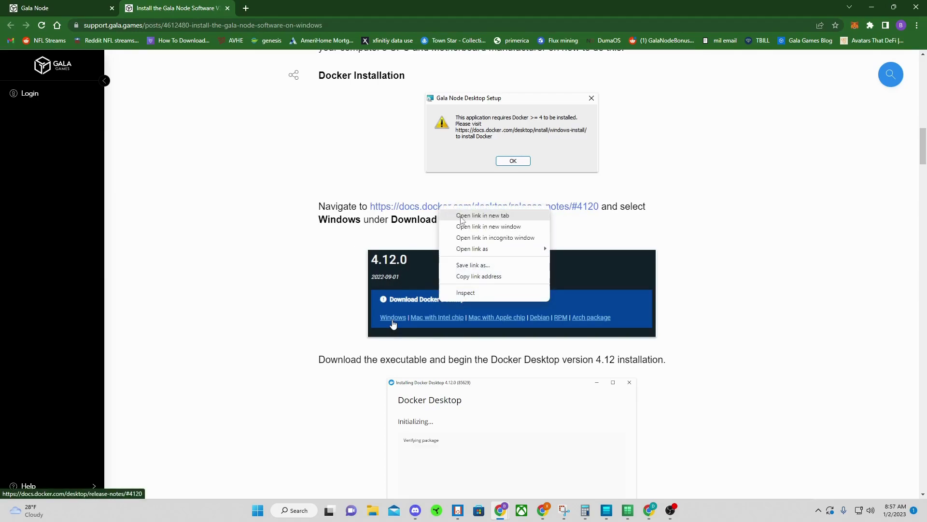
pyautogui.click(461, 220)
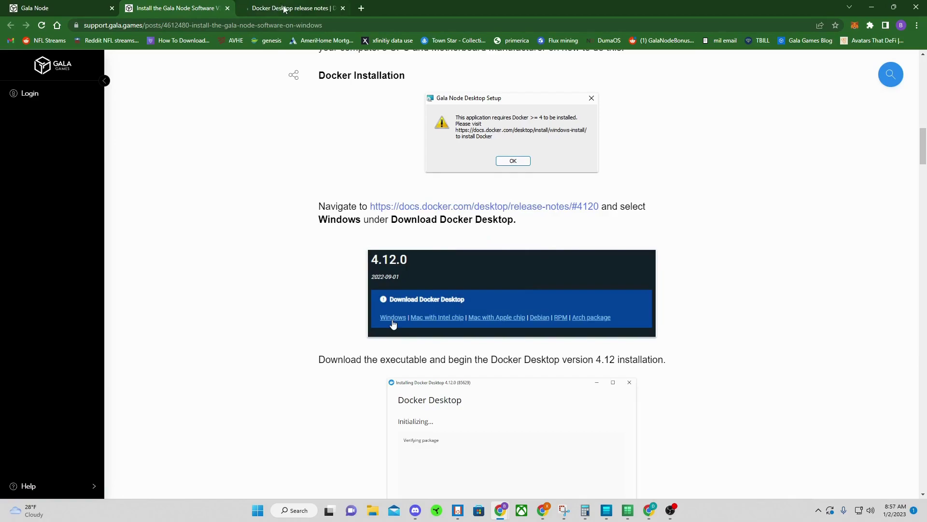
pyautogui.click(285, 9)
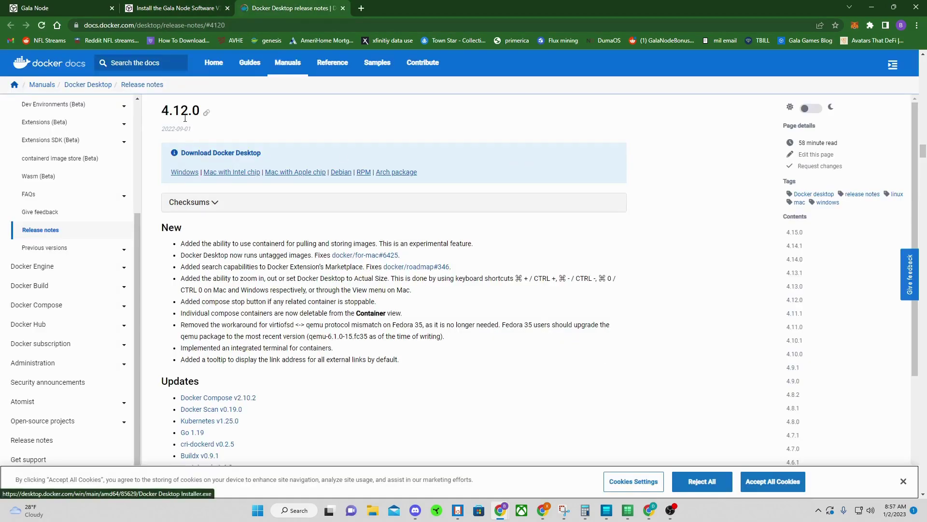
# Download the Docker Desktop 4.12.0 Windows installer, set to open when the download finishes
pyautogui.click(186, 174)
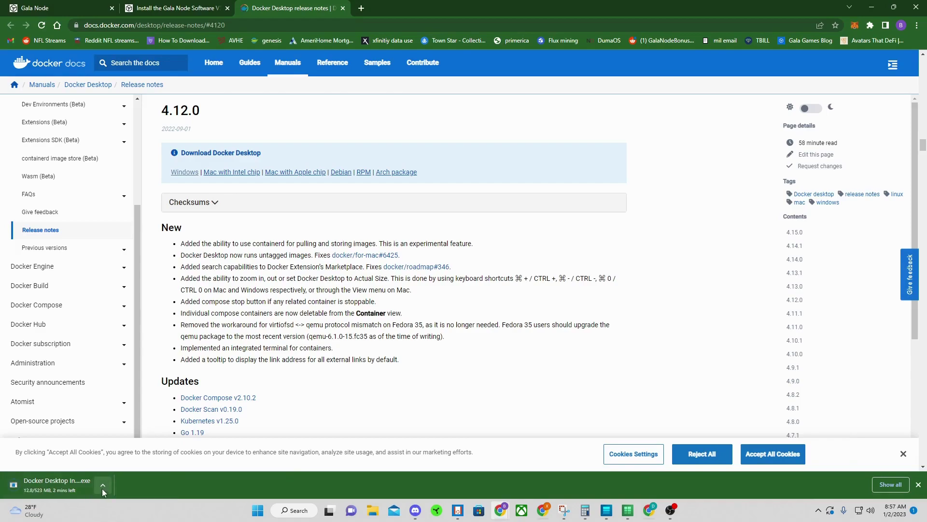
pyautogui.click(104, 484)
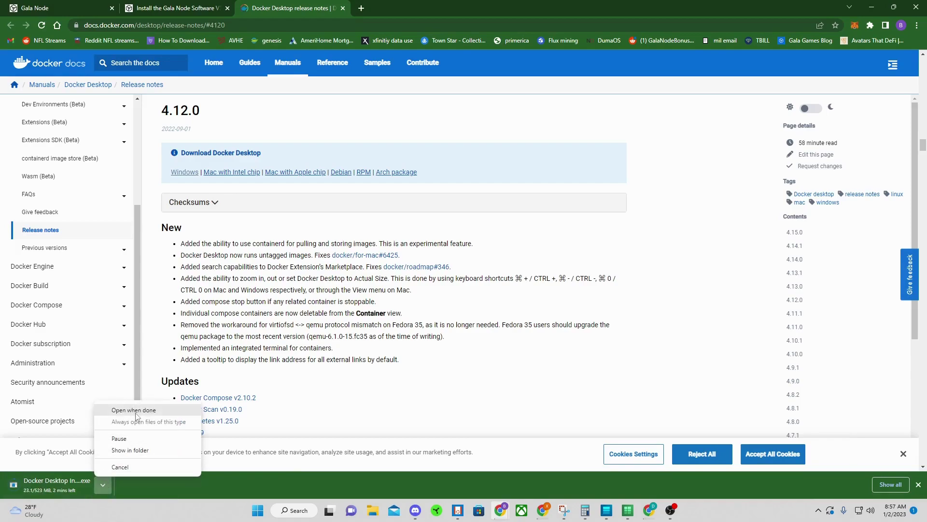
pyautogui.click(151, 399)
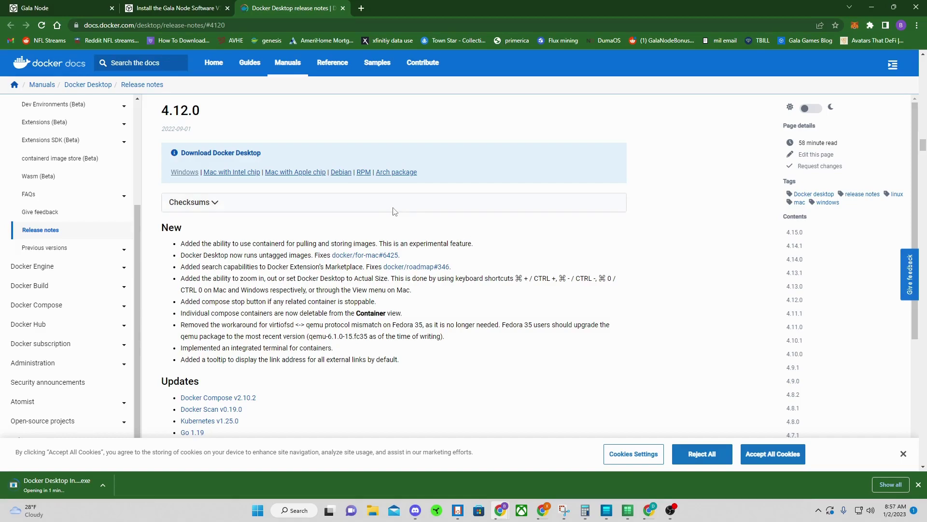
pyautogui.click(458, 509)
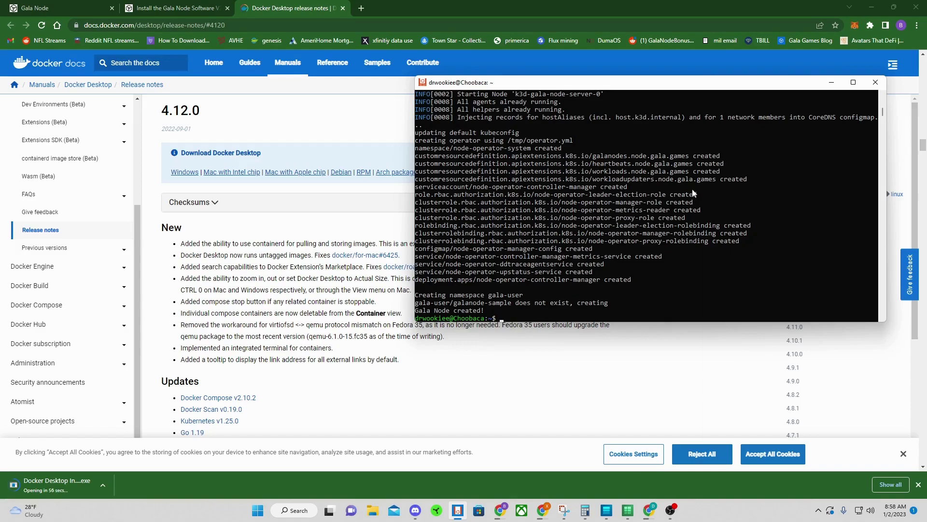
pyautogui.click(831, 83)
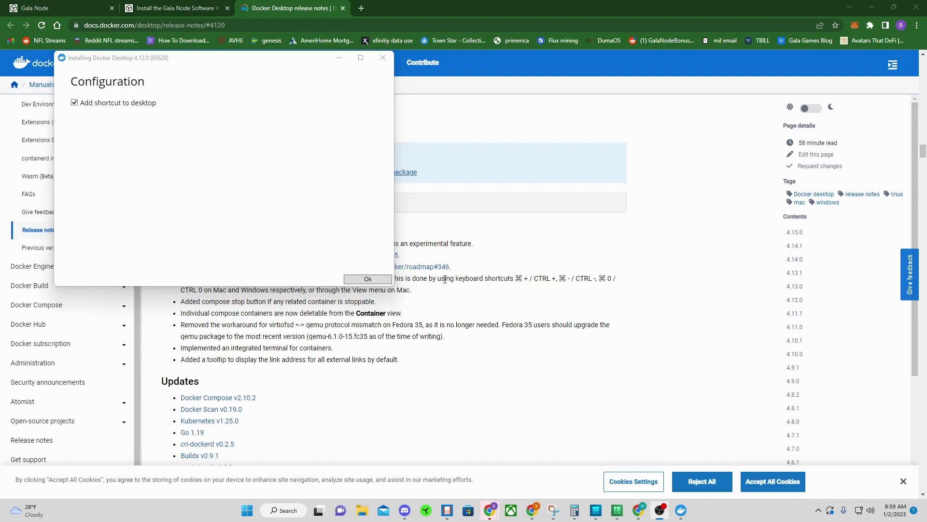
# Accept the configuration to install Docker Desktop 4.12.0, then close the installer after success
pyautogui.click(345, 283)
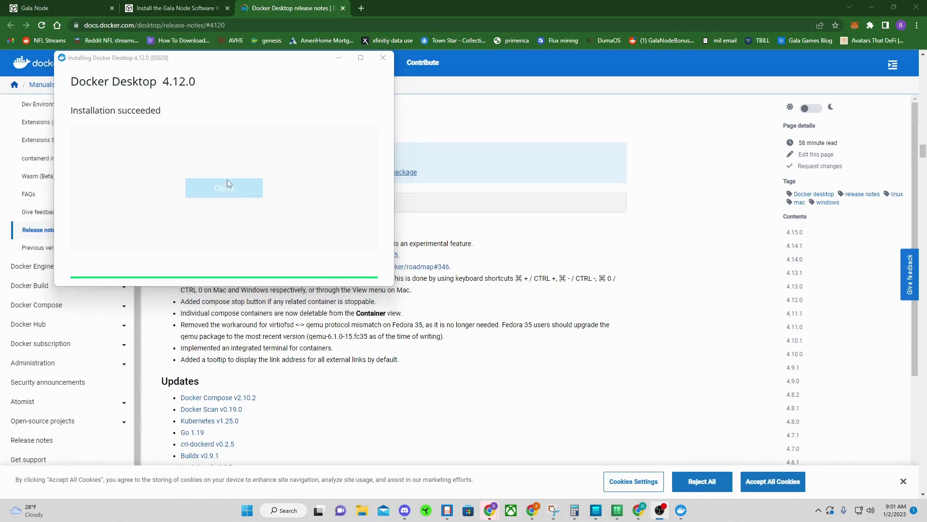
pyautogui.click(234, 188)
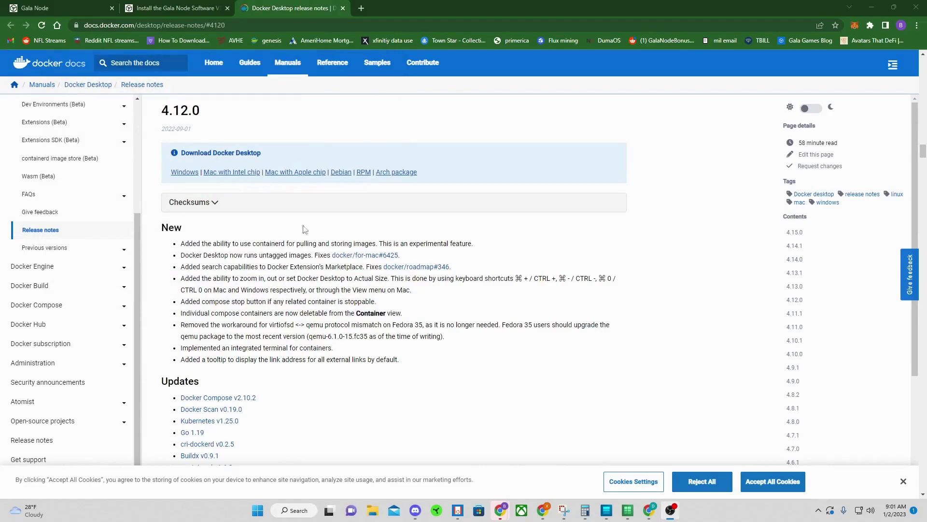
# Close the Docker release-notes tab and scroll the guide down to Linux Kernel Installation
pyautogui.click(343, 8)
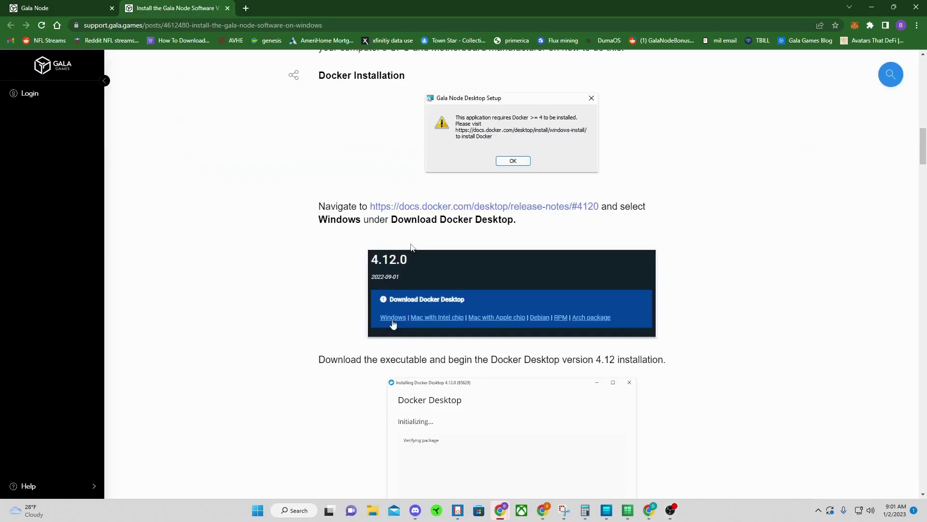
pyautogui.scroll(-7, 411, 247)
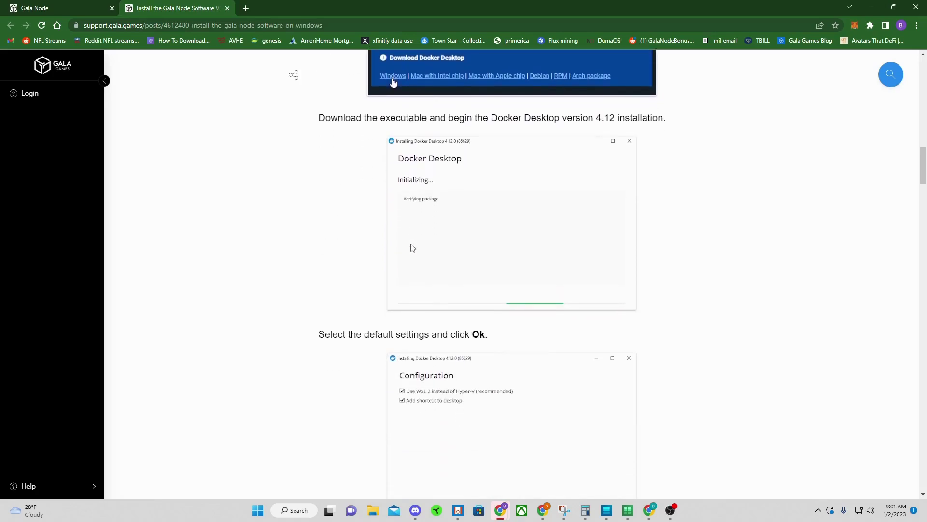
pyautogui.scroll(-2, 413, 237)
pyautogui.scroll(-1, 439, 218)
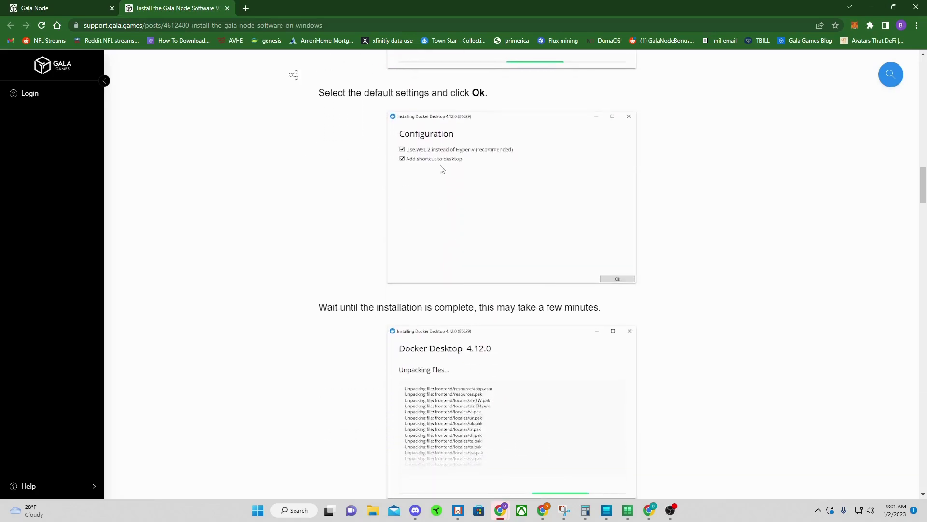
pyautogui.scroll(-5, 448, 173)
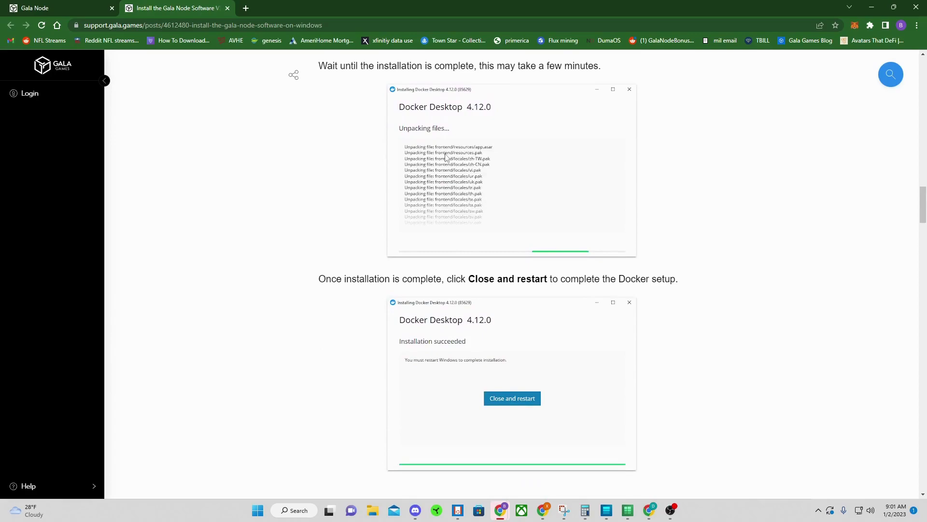
pyautogui.scroll(5, 435, 173)
pyautogui.scroll(-6, 468, 207)
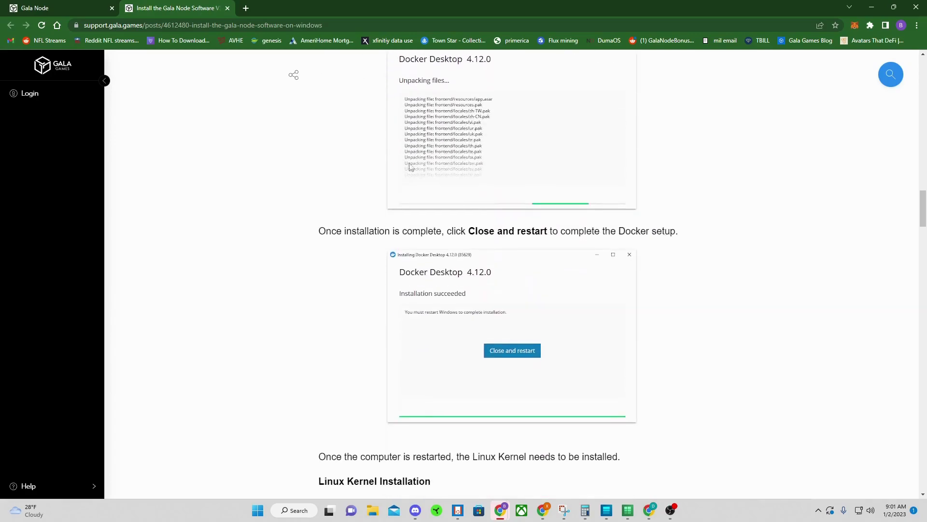
pyautogui.scroll(-3, 472, 242)
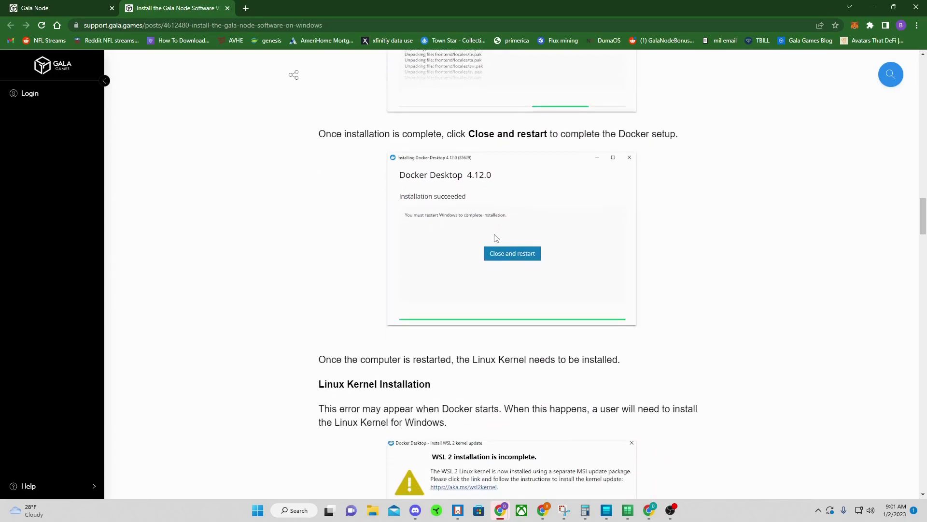
pyautogui.scroll(-1, 501, 253)
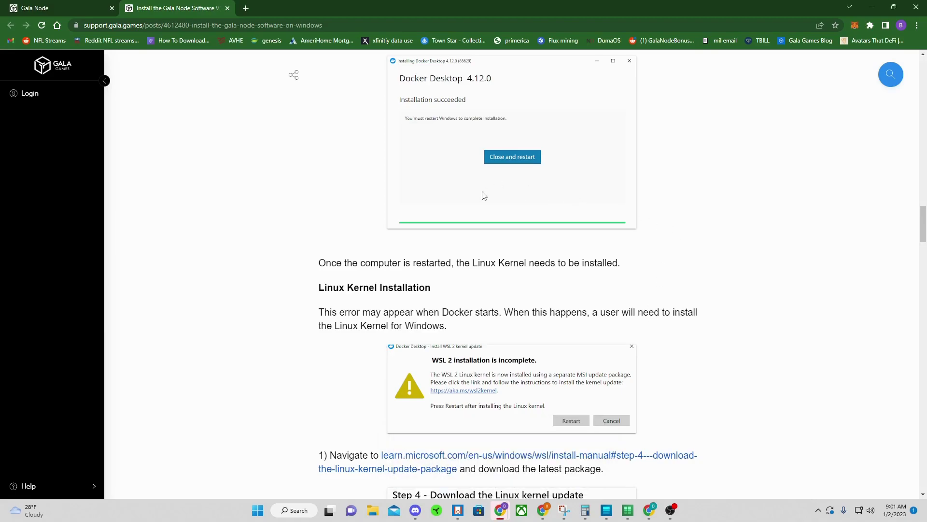
pyautogui.scroll(-2, 484, 195)
pyautogui.scroll(-1, 502, 280)
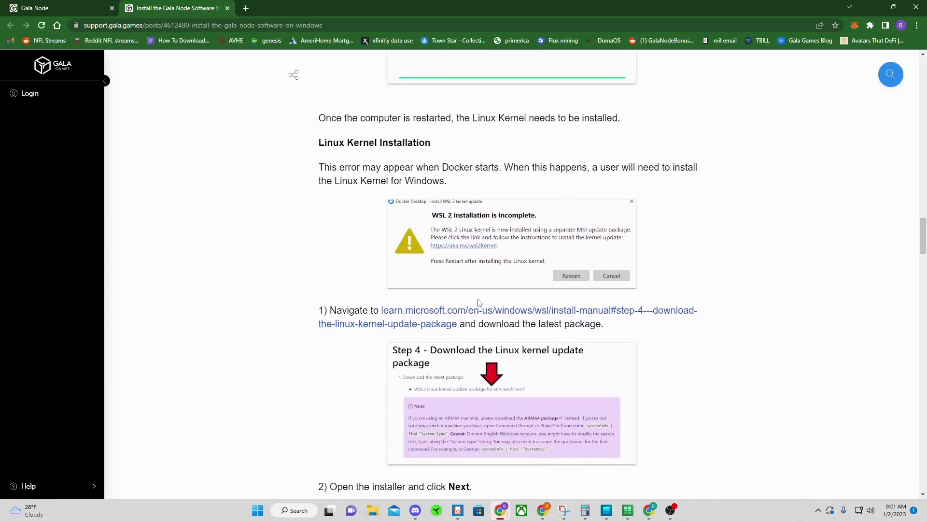
# Download and run the x64 WSL2 Linux kernel update package, finish setup, and close the Microsoft tab
pyautogui.click(440, 315)
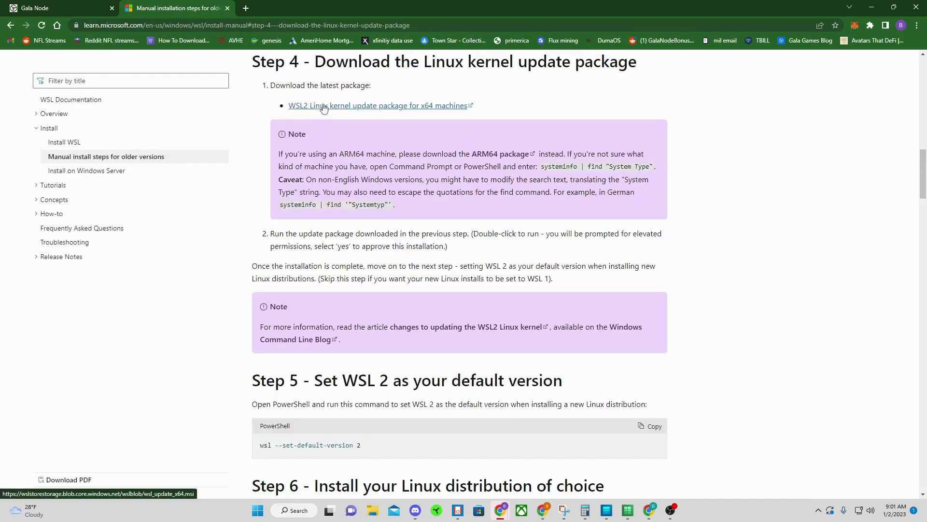
pyautogui.click(328, 106)
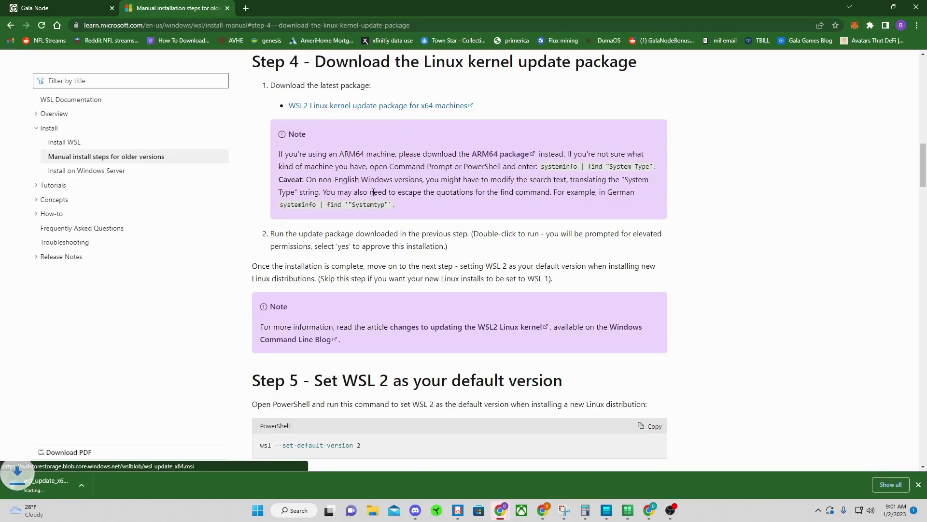
pyautogui.click(68, 486)
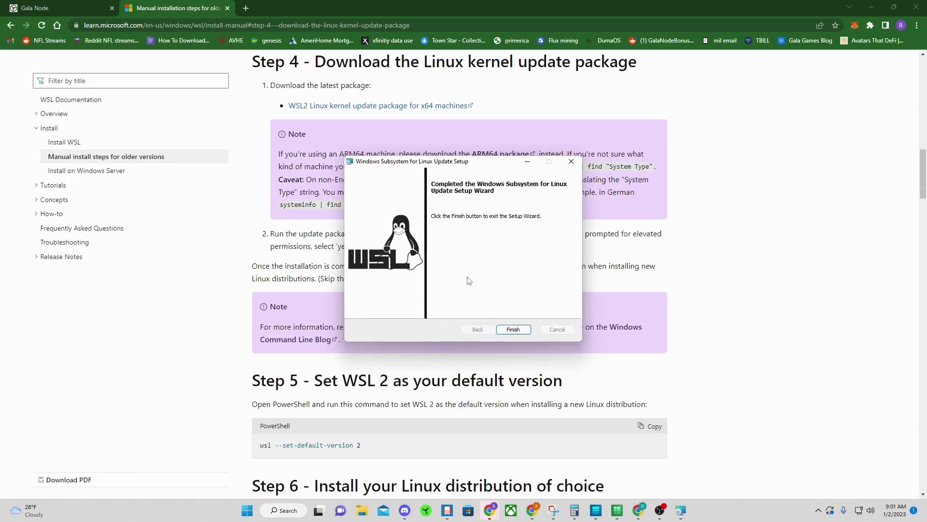
pyautogui.click(507, 334)
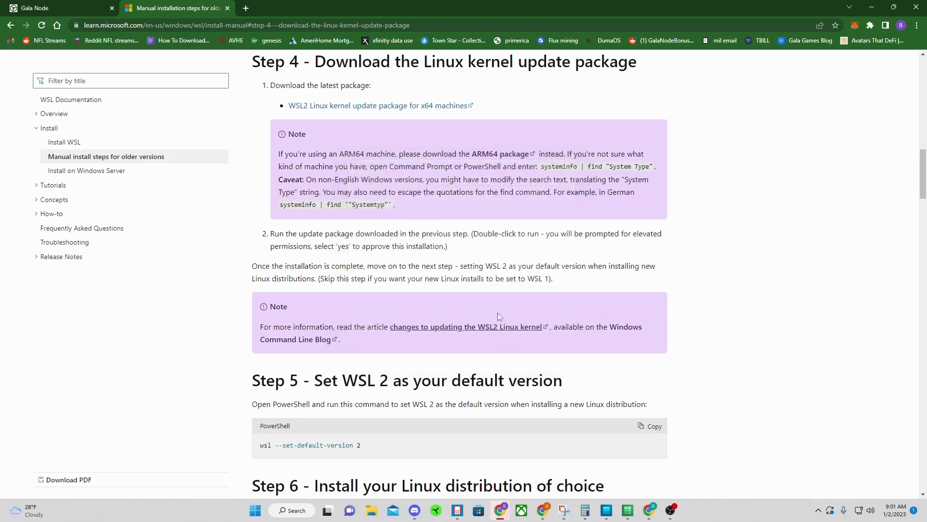
pyautogui.click(228, 8)
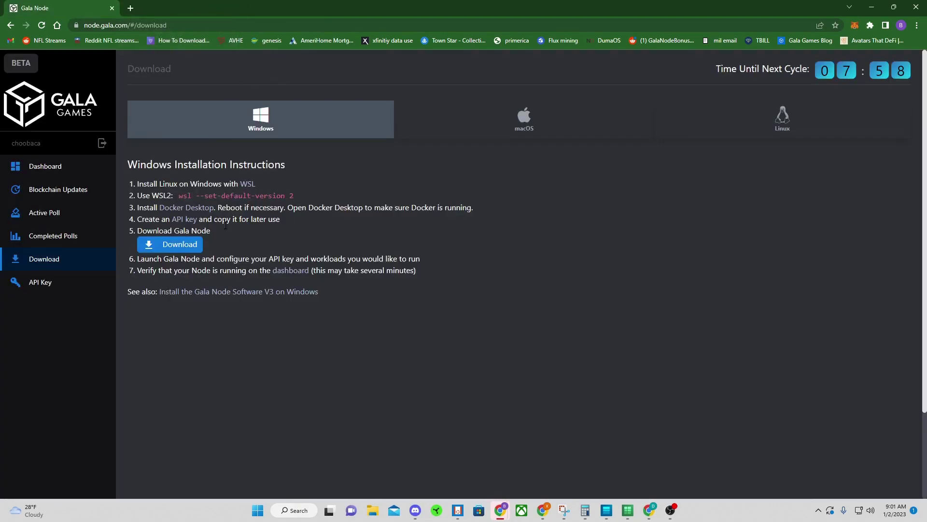
# Reopen the V3 guide in a new tab and scroll to its firewall and Gala Node Installation steps
pyautogui.rightClick(224, 294)
pyautogui.click(237, 302)
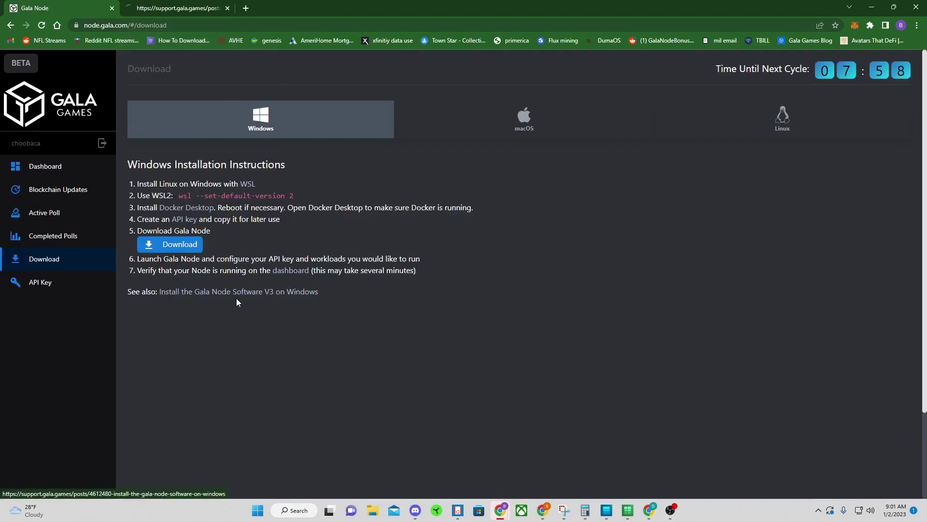
pyautogui.hotkey('ctrl', 'Tab')
pyautogui.scroll(-7, 488, 285)
pyautogui.scroll(-20, 488, 285)
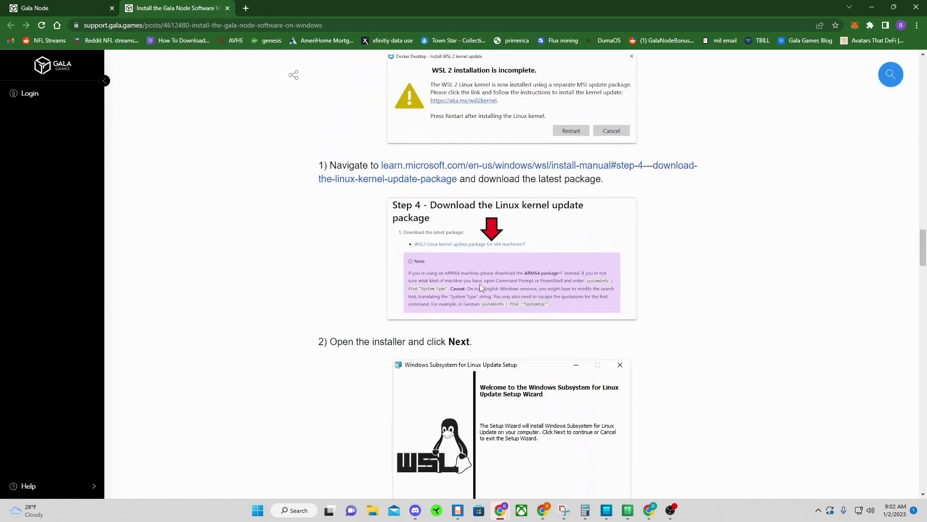
pyautogui.scroll(-7, 481, 287)
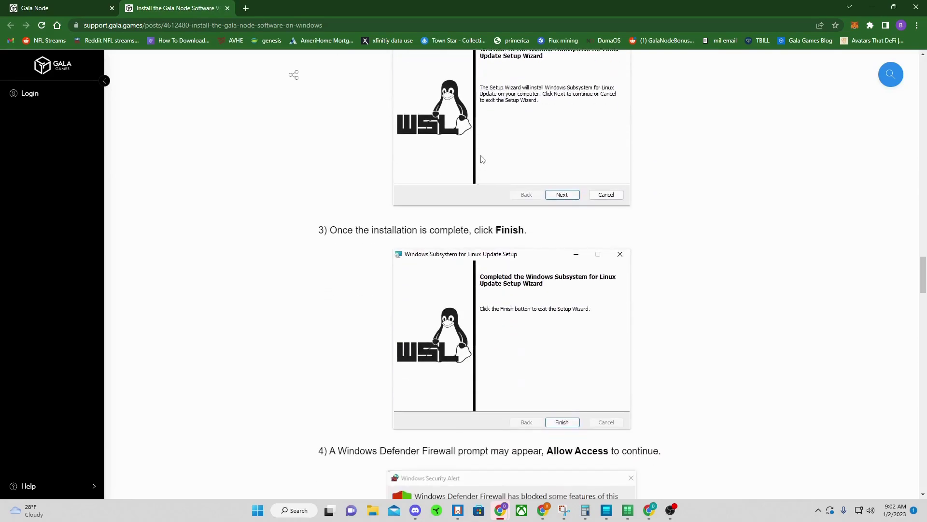
pyautogui.scroll(-7, 569, 212)
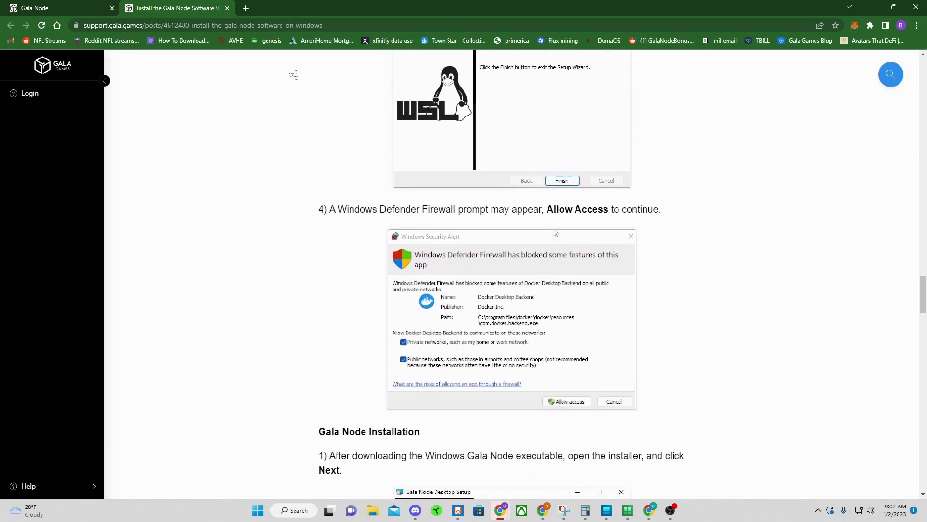